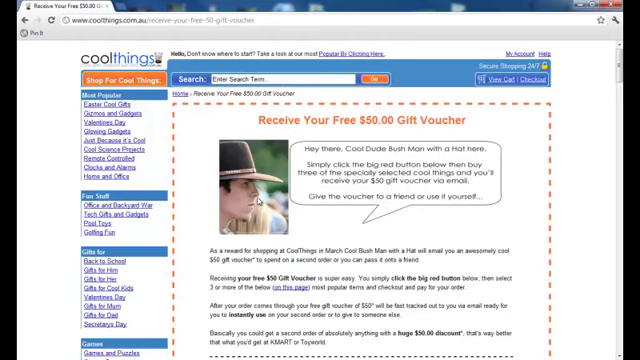
scroll(350, 222, "down", 3)
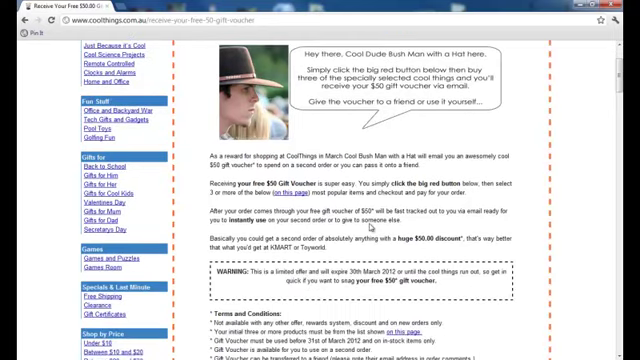
scroll(343, 264, "up", 1)
scroll(337, 257, "down", 2)
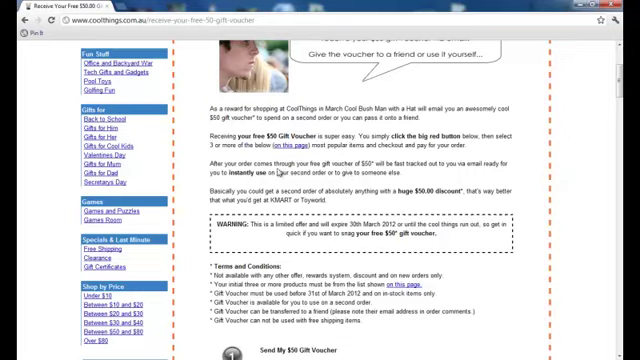
scroll(337, 206, "down", 3)
scroll(336, 205, "down", 2)
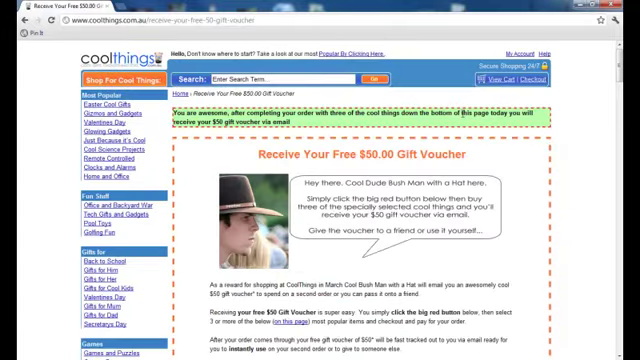
scroll(498, 199, "down", 1)
scroll(498, 199, "down", 4)
scroll(494, 194, "down", 2)
scroll(494, 194, "down", 2)
scroll(494, 194, "down", 3)
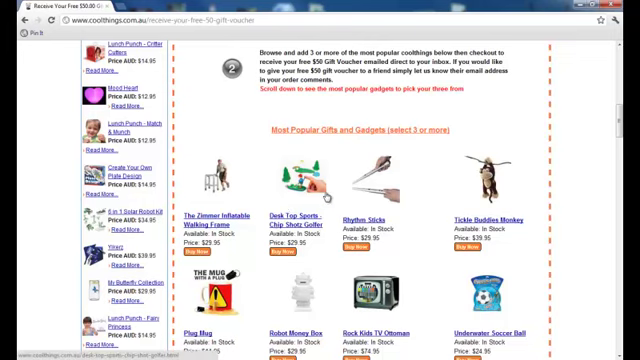
scroll(345, 292, "down", 1)
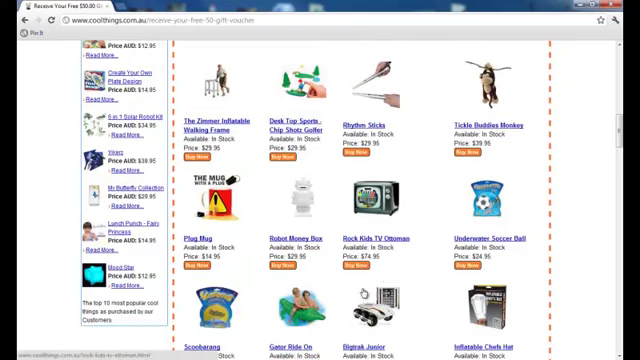
scroll(354, 300, "down", 1)
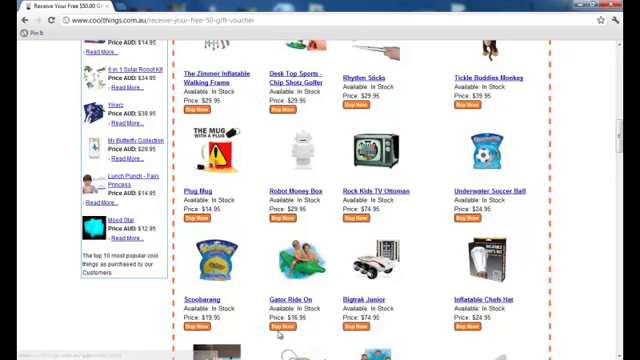
- Buy the Gator Ride On, Spitball Dartpad - Procrastination and Handbow from Most Popular Gifts
left_click(344, 190)
scroll(312, 286, "down", 1)
scroll(331, 298, "down", 1)
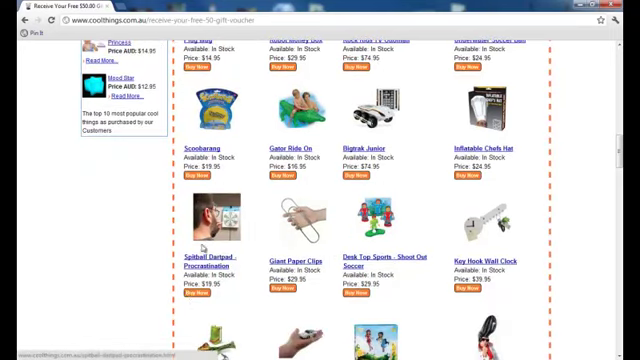
left_click(199, 293)
scroll(260, 214, "down", 5)
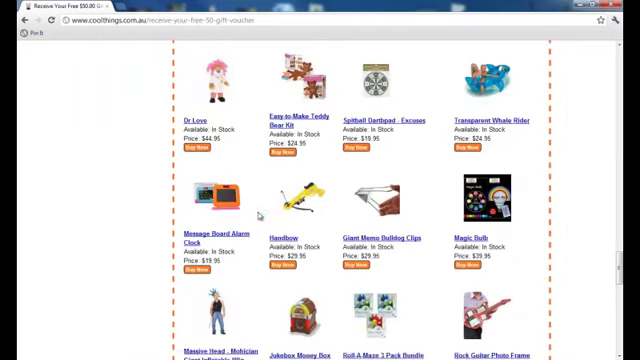
left_click(278, 266)
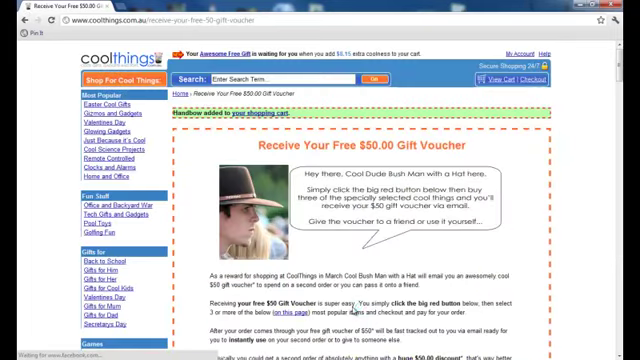
- Go from the shopping cart to checkout and highlight the 'Your $50 Gift Voucher' notice
left_click(259, 117)
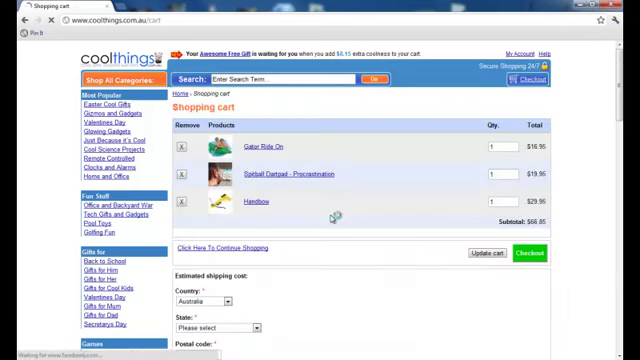
left_click(529, 253)
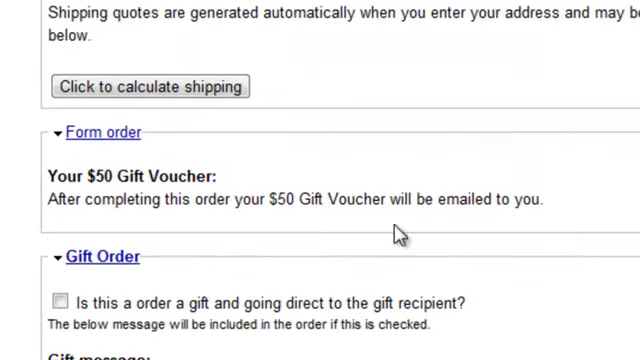
left_click_drag(47, 176, 253, 199)
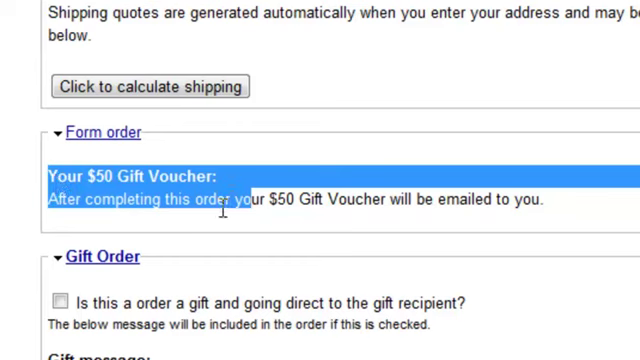
left_click(222, 208)
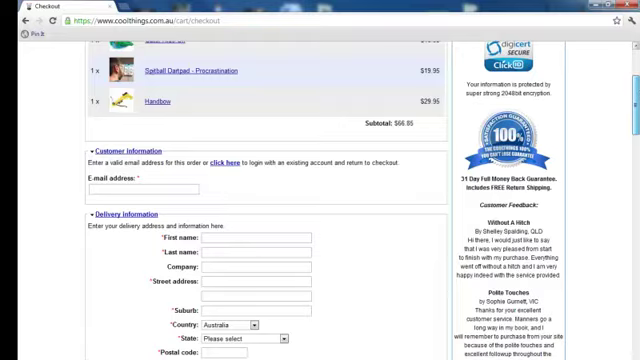
scroll(320, 200, "down", 1)
scroll(320, 200, "down", 5)
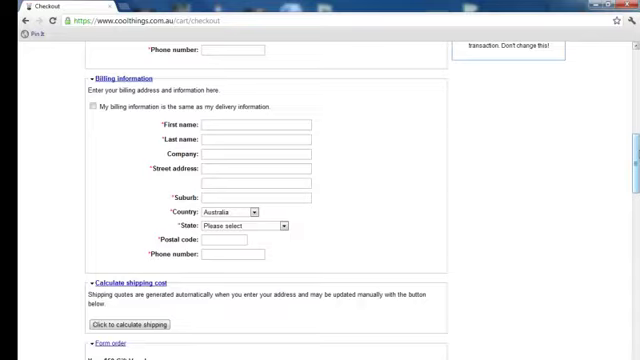
scroll(523, 190, "down", 5)
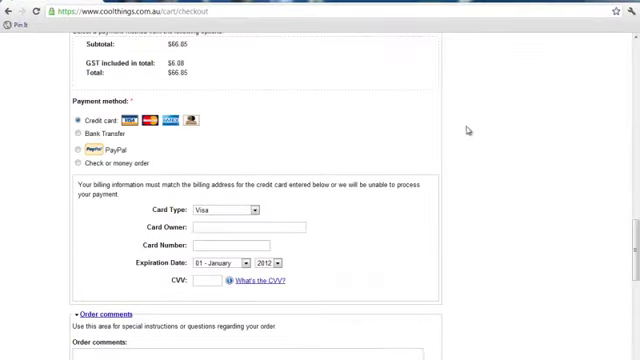